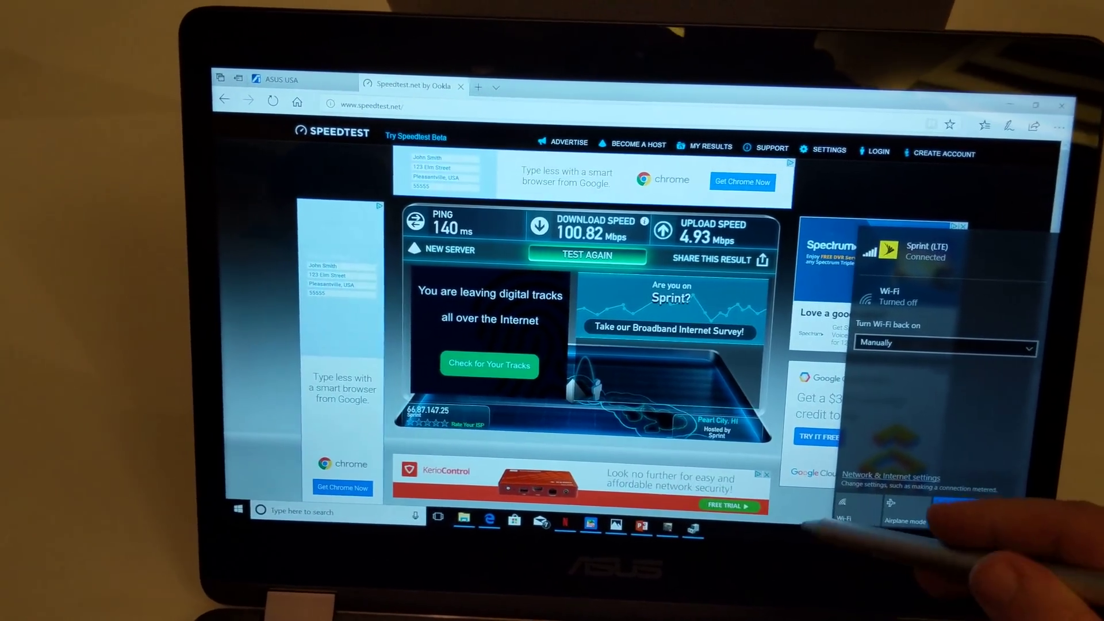
Dismiss the network connection details so Netflix shows over the speed test results
left_click(673, 441)
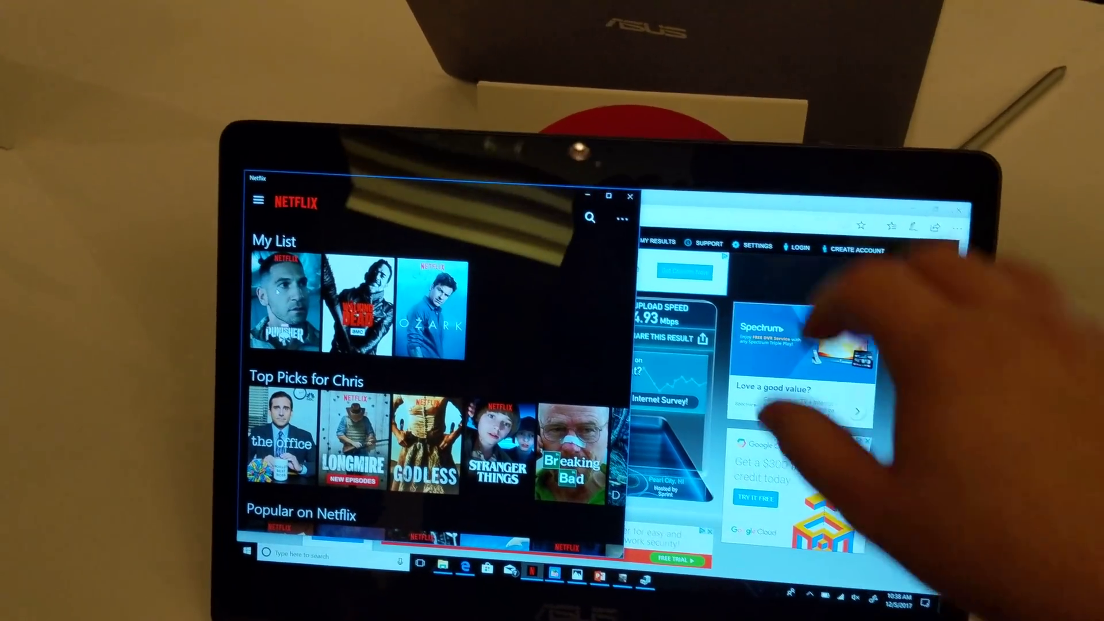
Close the Netflix window to reveal 100.82 Mbps down and 4.93 Mbps up
left_click(630, 196)
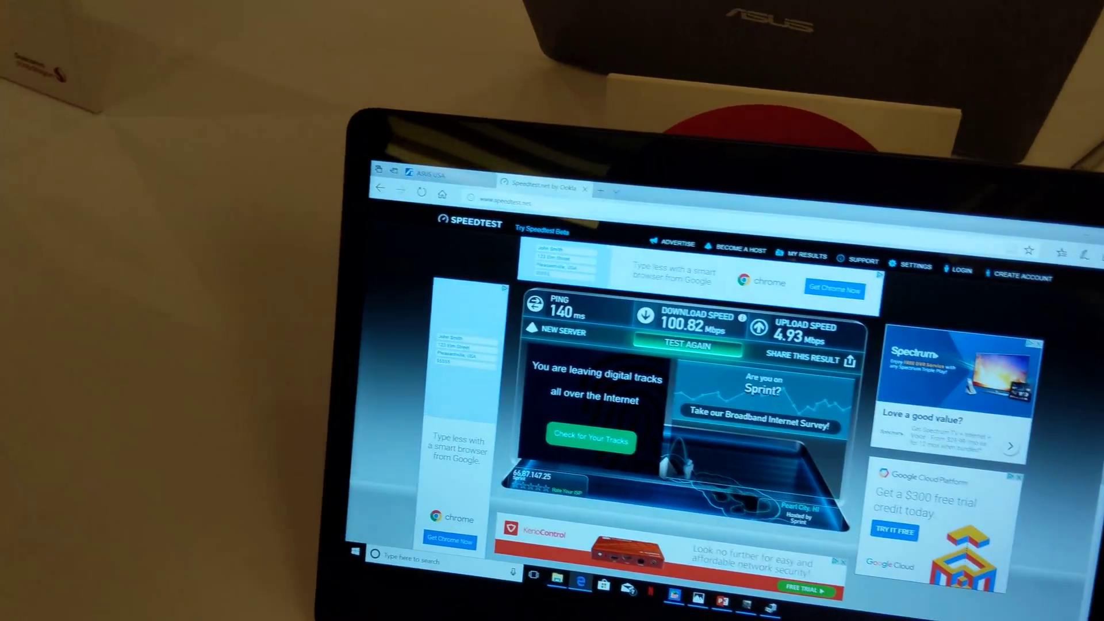